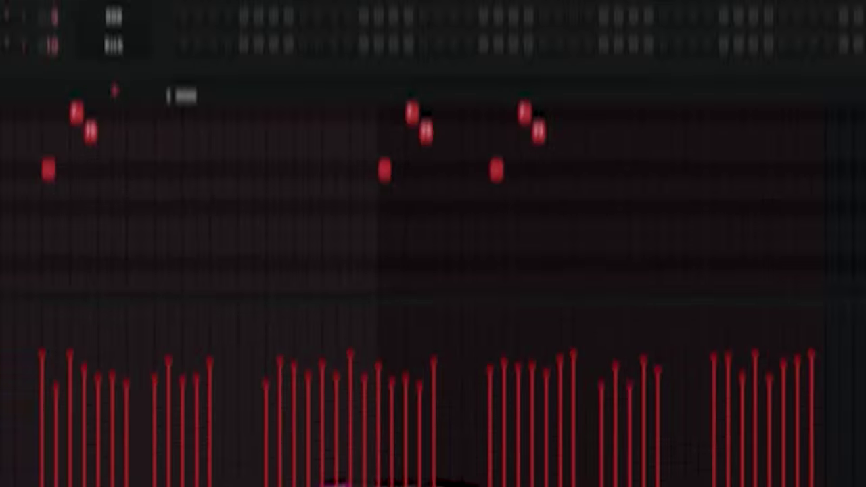
- Examine the Piano melody in the piano roll across all eight bars, from the low D#5 notes to the high B6 notes
{"action": "scroll", "coordinate": [276, 134], "scroll_direction": "up", "scroll_amount": 1}
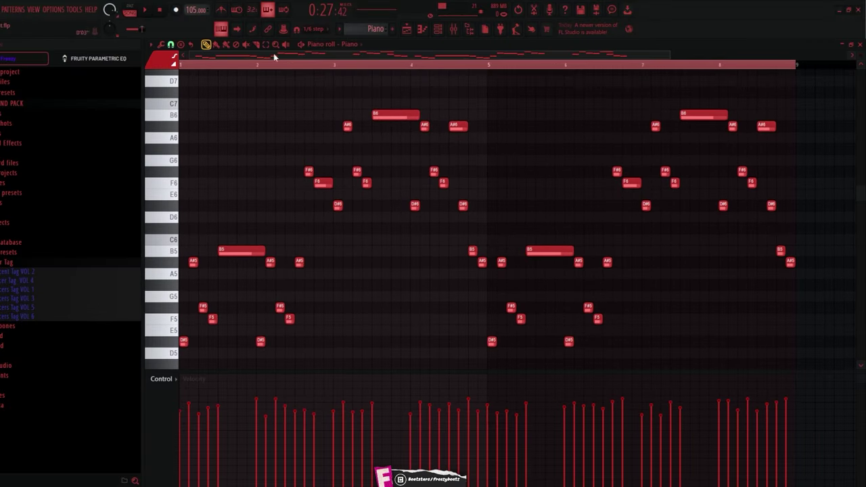
{"action": "scroll", "coordinate": [301, 115], "scroll_direction": "down", "scroll_amount": 2}
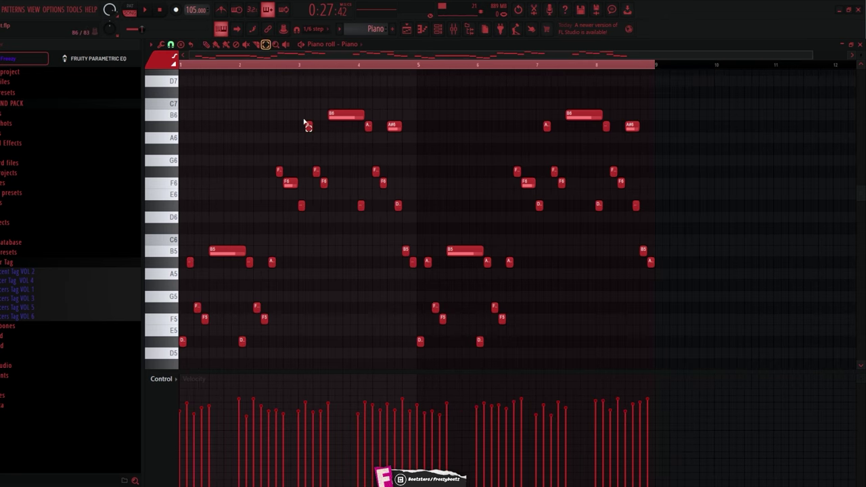
{"action": "scroll", "coordinate": [305, 124], "scroll_direction": "down", "scroll_amount": 3}
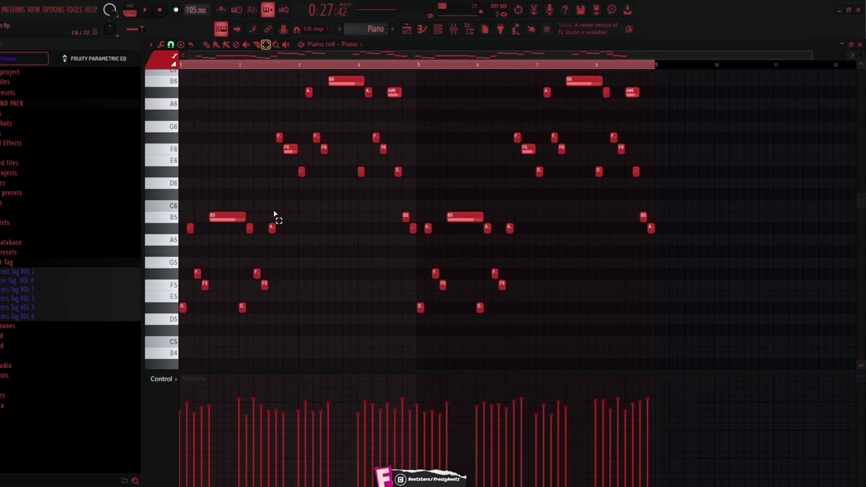
{"action": "scroll", "coordinate": [292, 286], "scroll_direction": "up", "scroll_amount": 4}
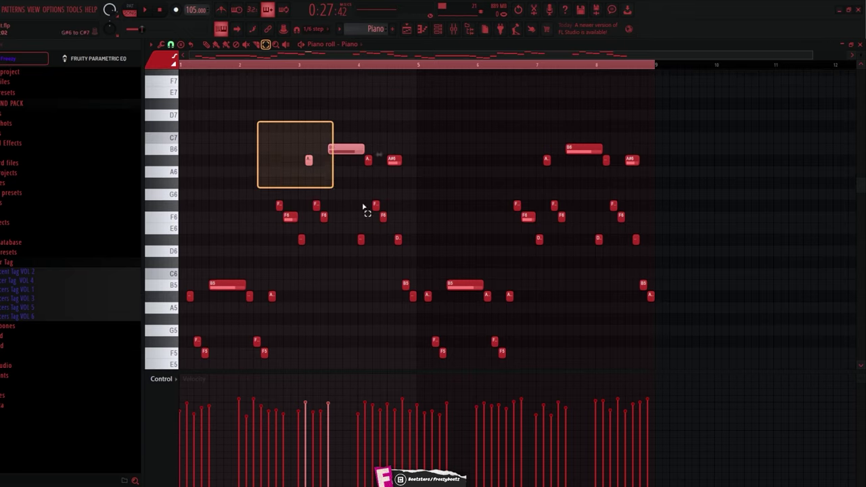
{"action": "scroll", "coordinate": [399, 354], "scroll_direction": "down", "scroll_amount": 4}
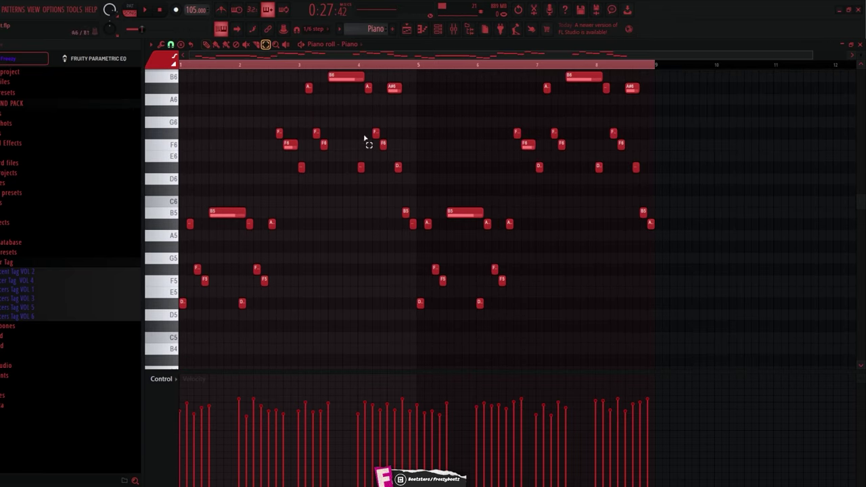
{"action": "scroll", "coordinate": [302, 216], "scroll_direction": "down", "scroll_amount": 2}
{"action": "scroll", "coordinate": [302, 216], "scroll_direction": "up", "scroll_amount": 4}
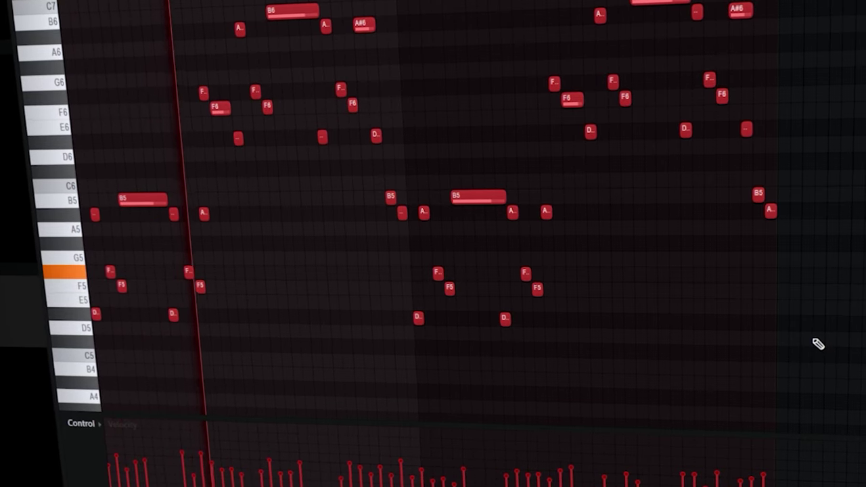
{"action": "scroll", "coordinate": [812, 339], "scroll_direction": "up", "scroll_amount": 5}
{"action": "scroll", "coordinate": [811, 338], "scroll_direction": "down", "scroll_amount": 3}
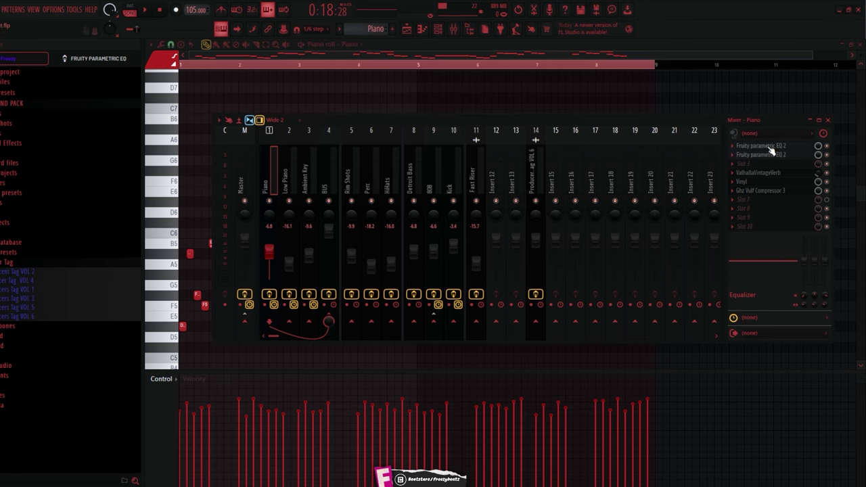
- Review the Piano mixer channel's effects: Fruity Parametric EQ 2, ValhallaVintageVerb, Vinyl and Ghz Vulf Compressor 3
{"action": "left_click", "coordinate": [769, 148]}
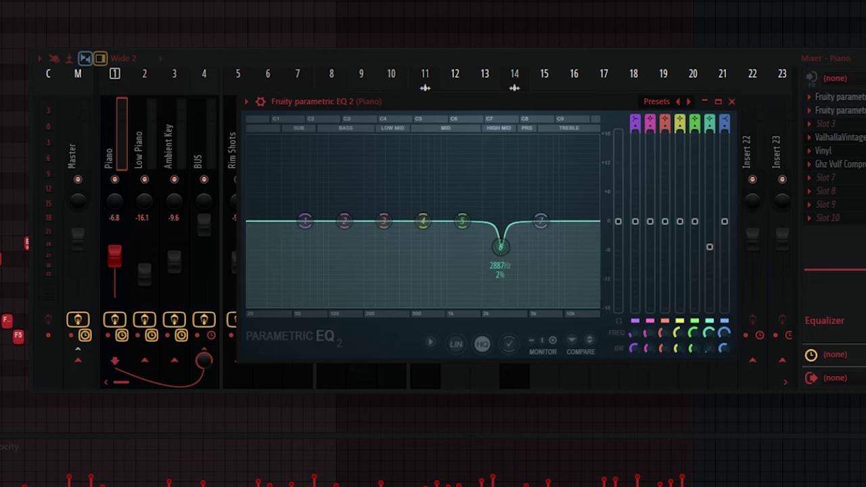
{"action": "left_click", "coordinate": [714, 251]}
{"action": "left_click_drag", "start_coordinate": [709, 250], "coordinate": [709, 155]}
{"action": "key", "text": "space"}
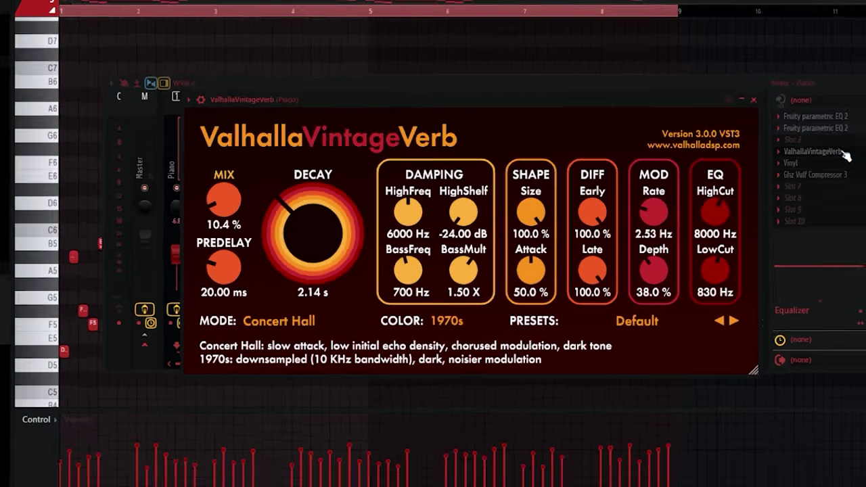
{"action": "left_click", "coordinate": [857, 138]}
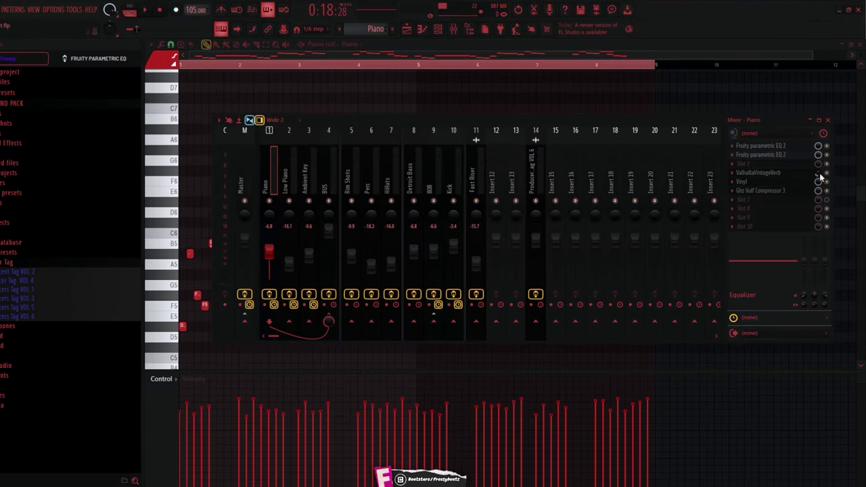
{"action": "left_click", "coordinate": [763, 182]}
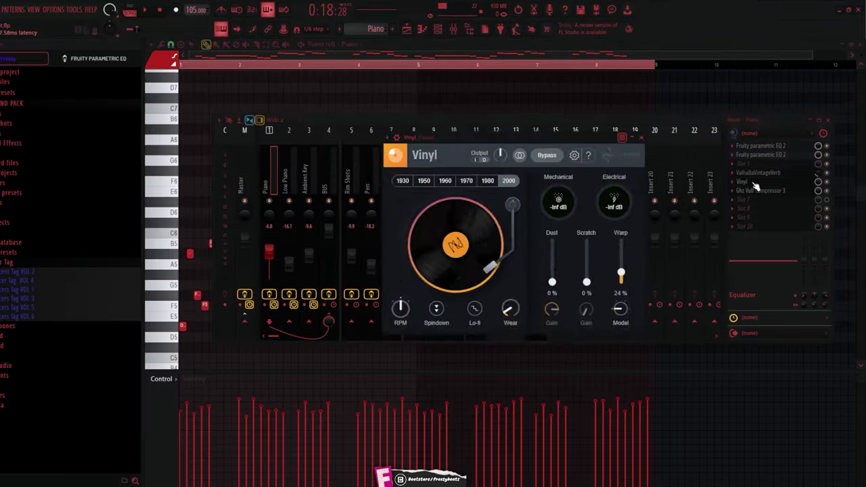
{"action": "left_click", "coordinate": [842, 164]}
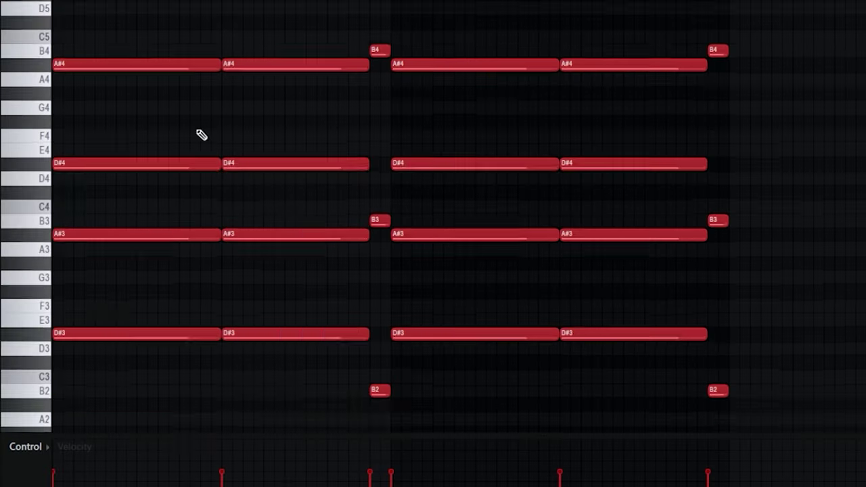
- Try to duplicate the D#3 and D#4 notes of the Low Piano chords up to G3 and G4
{"action": "scroll", "coordinate": [202, 134], "scroll_direction": "up", "scroll_amount": 1}
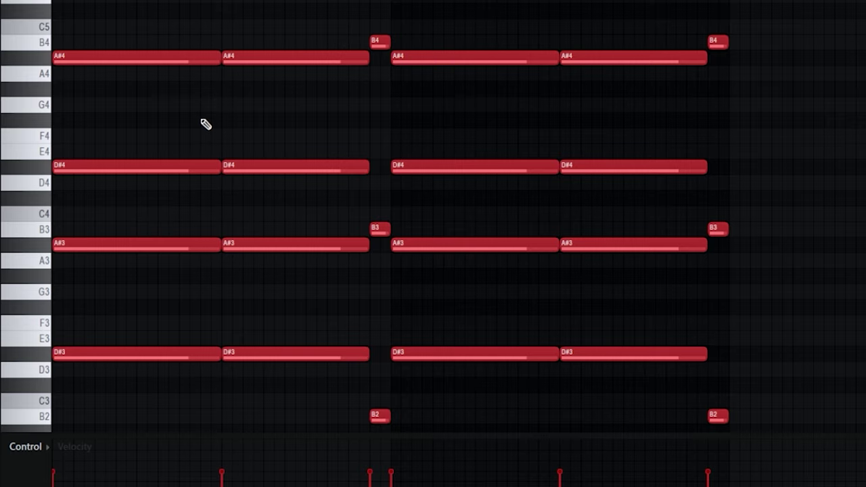
{"action": "scroll", "coordinate": [122, 237], "scroll_direction": "down", "scroll_amount": 3}
{"action": "left_click_drag", "start_coordinate": [118, 222], "coordinate": [679, 270]}
{"action": "scroll", "coordinate": [117, 93], "scroll_direction": "up", "scroll_amount": 3}
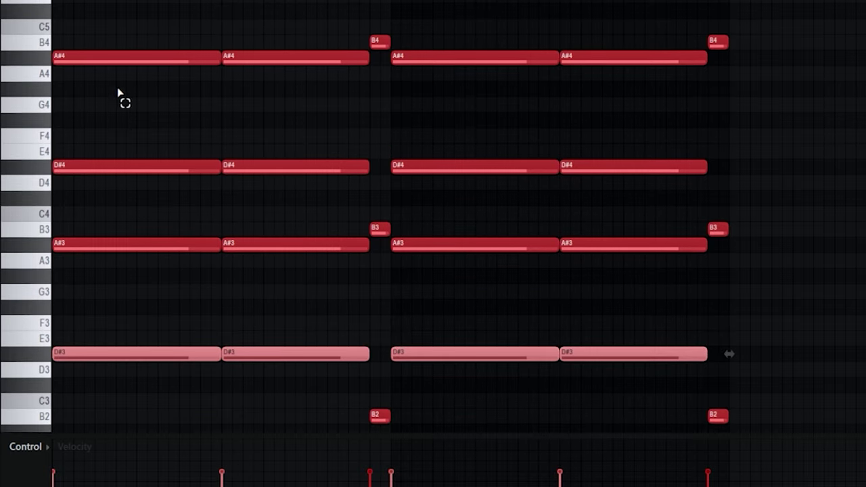
{"action": "left_click_drag", "start_coordinate": [128, 145], "coordinate": [736, 176]}
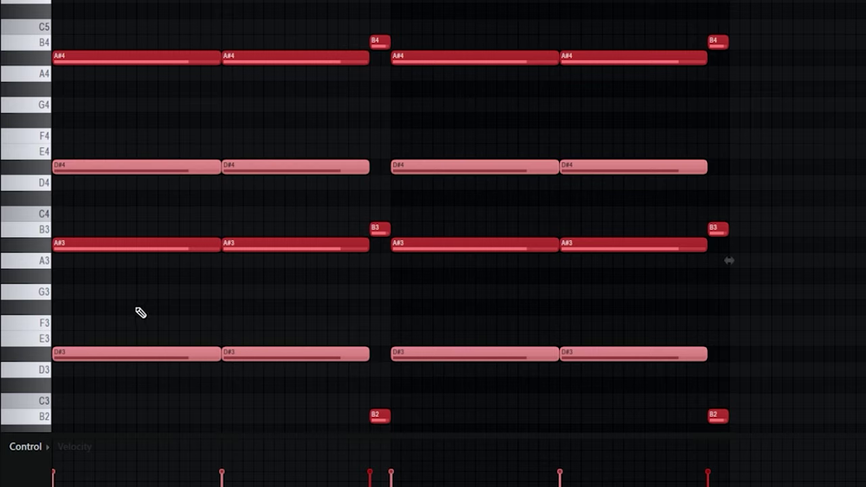
{"action": "key", "text": "Up"}
{"action": "key", "text": "Up"}
{"action": "key", "text": "Up"}
{"action": "key", "text": "Up"}
{"action": "key", "text": "Up"}
{"action": "key", "text": "Up"}
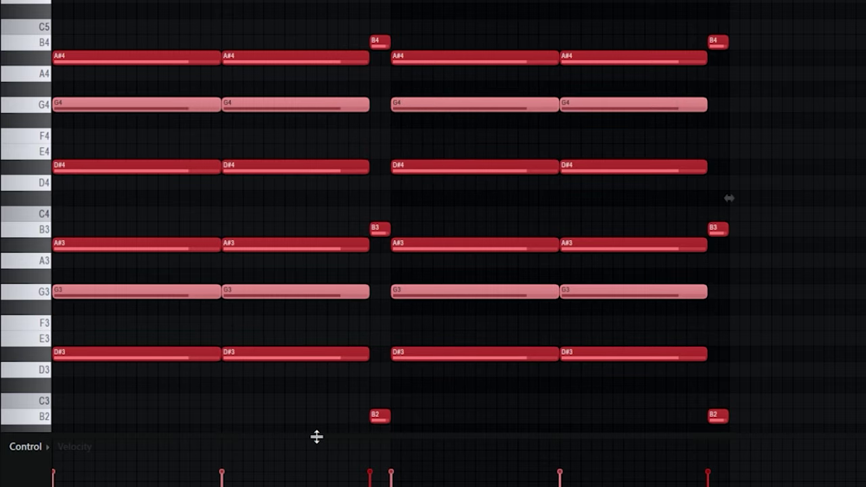
{"action": "key", "text": "shift+Up"}
{"action": "key", "text": "ctrl+d"}
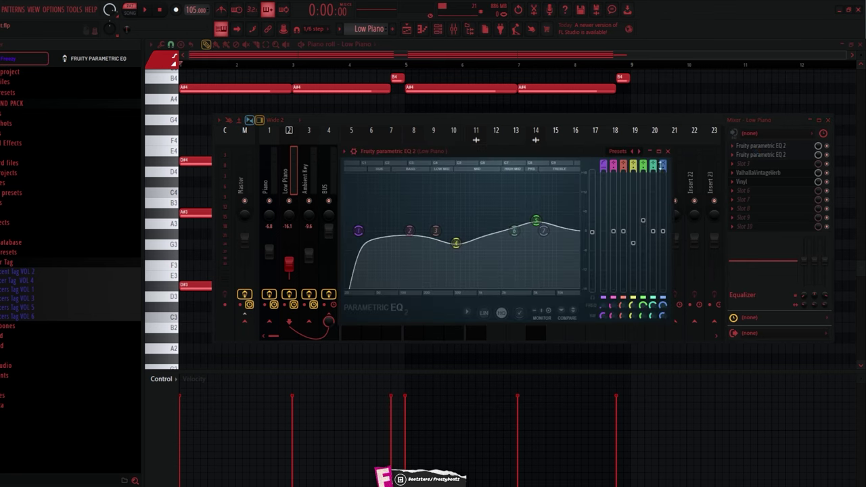
- Review the Low Piano mixer channel's Fruity Parametric EQ 2, ValhallaVintageVerb and Vinyl settings
{"action": "left_click_drag", "start_coordinate": [355, 284], "coordinate": [379, 238]}
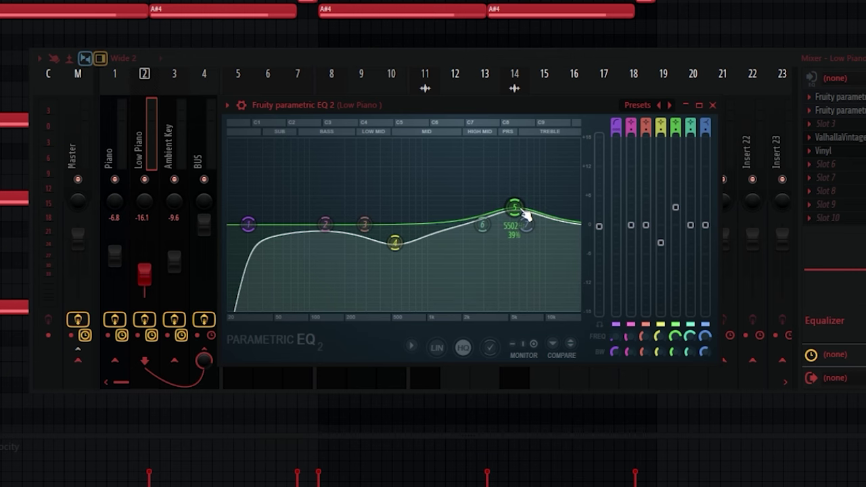
{"action": "left_click", "coordinate": [855, 138]}
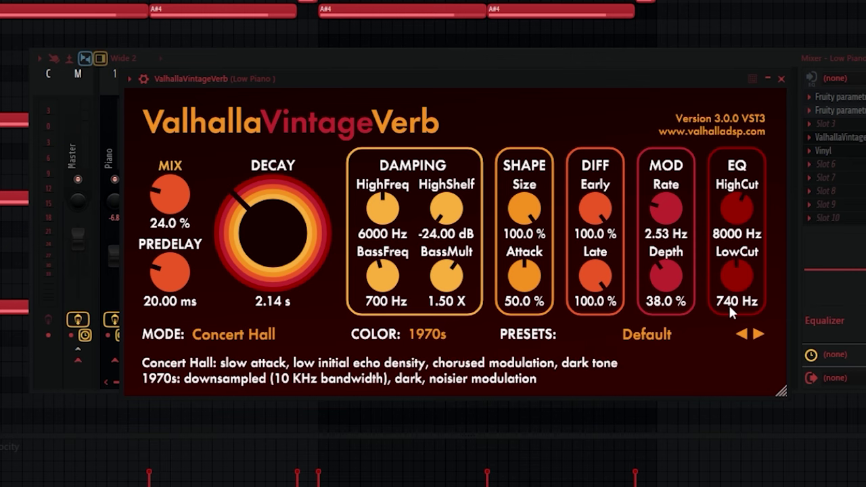
{"action": "left_click", "coordinate": [839, 150]}
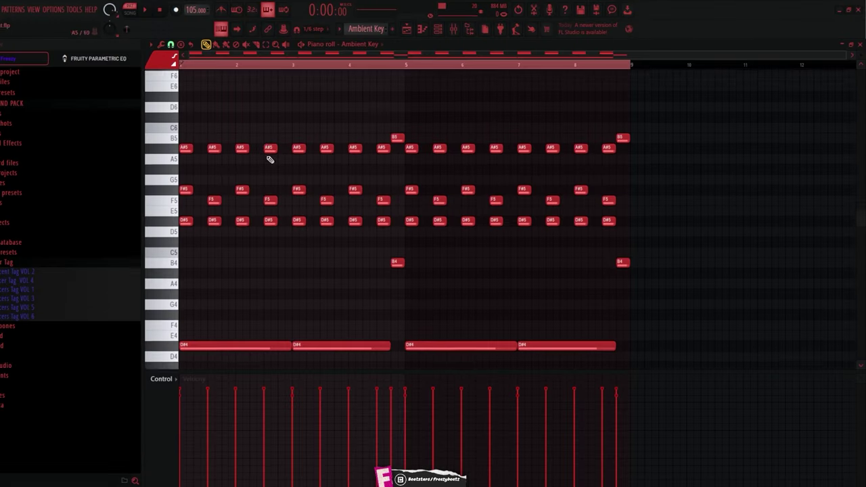
- Examine the Ambient Key pattern's repeating short chords and its long D#4 and short B3 bass notes in the piano roll
{"action": "scroll", "coordinate": [270, 160], "scroll_direction": "up", "scroll_amount": 1}
{"action": "scroll", "coordinate": [270, 160], "scroll_direction": "down", "scroll_amount": 2}
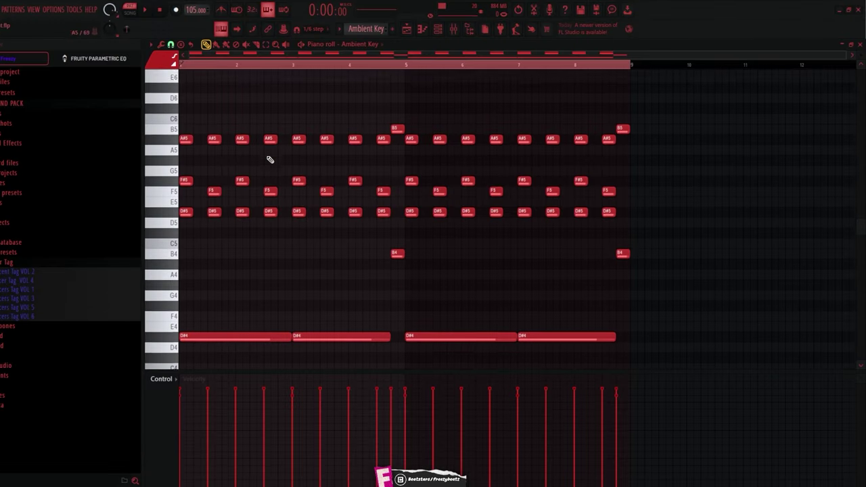
{"action": "scroll", "coordinate": [195, 124], "scroll_direction": "up", "scroll_amount": 4}
{"action": "scroll", "coordinate": [197, 123], "scroll_direction": "down", "scroll_amount": 1}
{"action": "scroll", "coordinate": [197, 124], "scroll_direction": "up", "scroll_amount": 1}
{"action": "scroll", "coordinate": [207, 123], "scroll_direction": "up", "scroll_amount": 3}
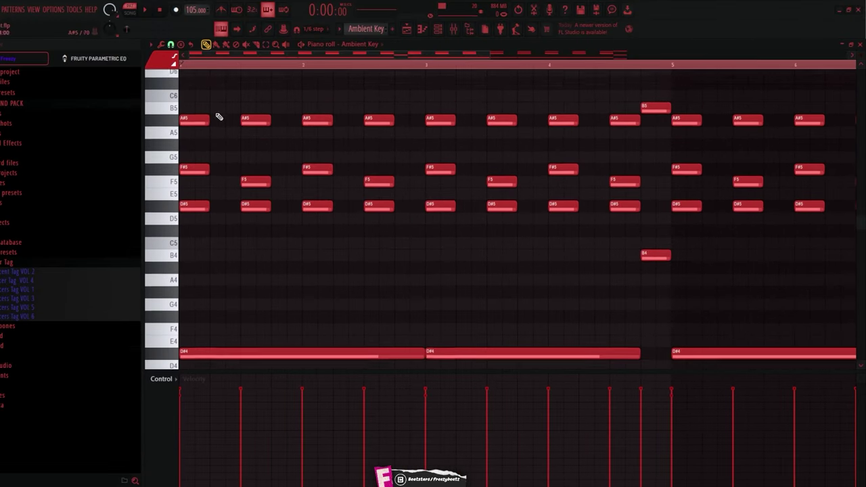
{"action": "scroll", "coordinate": [255, 163], "scroll_direction": "down", "scroll_amount": 2}
{"action": "left_click_drag", "start_coordinate": [205, 167], "coordinate": [365, 257]}
{"action": "scroll", "coordinate": [240, 193], "scroll_direction": "down", "scroll_amount": 2}
{"action": "scroll", "coordinate": [251, 245], "scroll_direction": "down", "scroll_amount": 3}
{"action": "left_click_drag", "start_coordinate": [423, 235], "coordinate": [626, 249]}
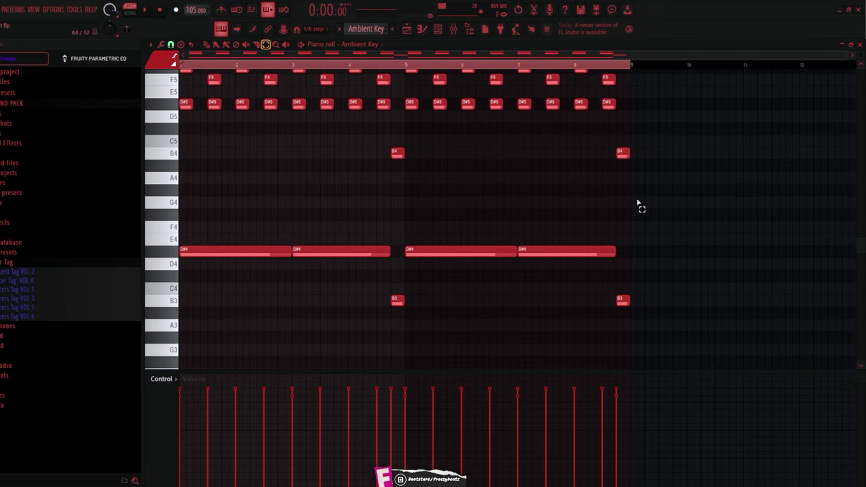
{"action": "scroll", "coordinate": [351, 232], "scroll_direction": "up", "scroll_amount": 5}
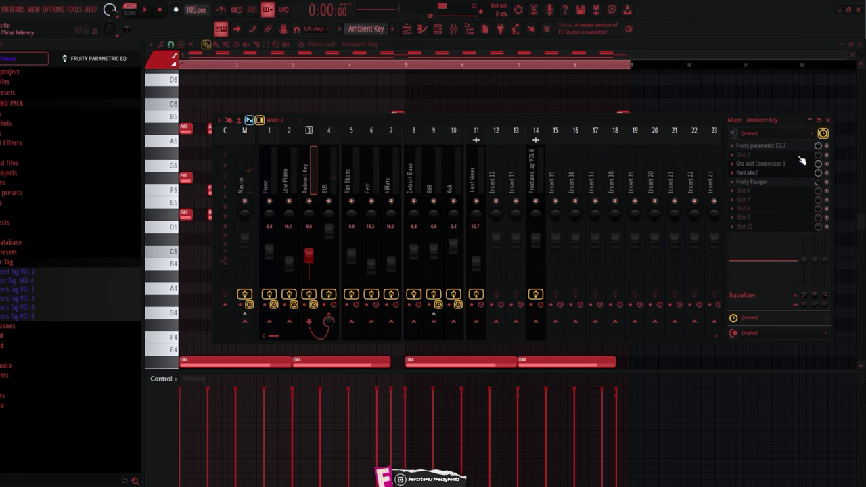
- Inspect the individual bands of the Fruity Parametric EQ 2 on the Ambient Key mixer channel
{"action": "left_click", "coordinate": [776, 147]}
{"action": "mouse_move", "coordinate": [311, 215]}
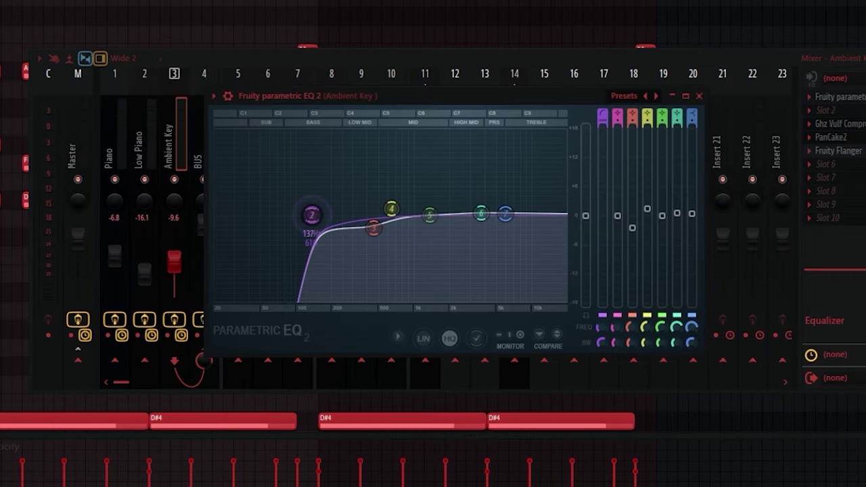
{"action": "mouse_move", "coordinate": [374, 227]}
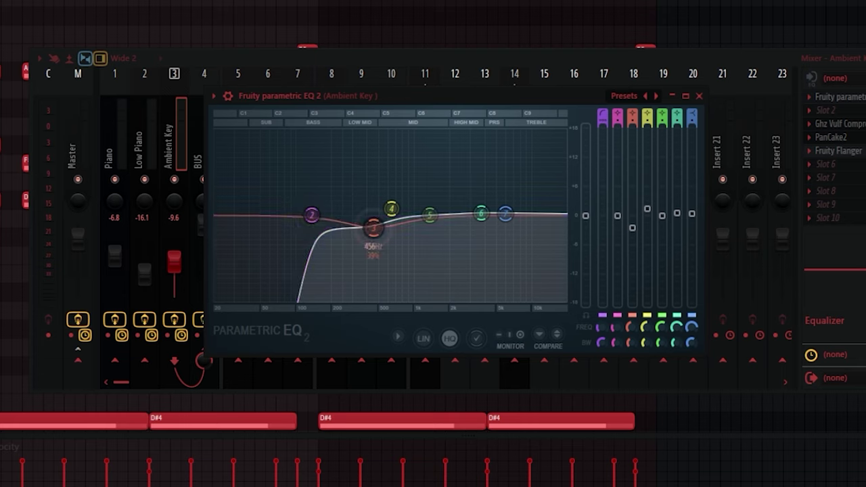
{"action": "mouse_move", "coordinate": [457, 228]}
{"action": "mouse_move", "coordinate": [394, 214]}
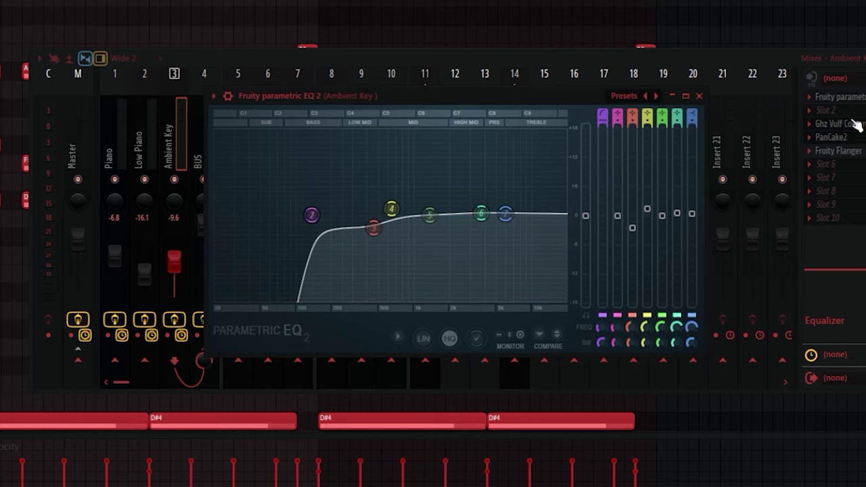
{"action": "left_click", "coordinate": [853, 98]}
- Review the Ambient Key channel's Ghz Vulf Compressor 3, PanCake2 and Fruity Flanger settings, including the flanger's preset list
{"action": "left_click", "coordinate": [853, 124]}
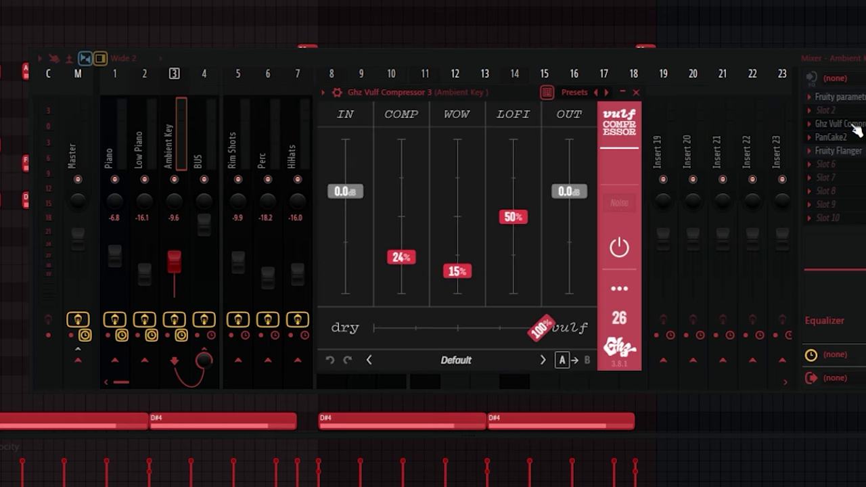
{"action": "left_click", "coordinate": [831, 136]}
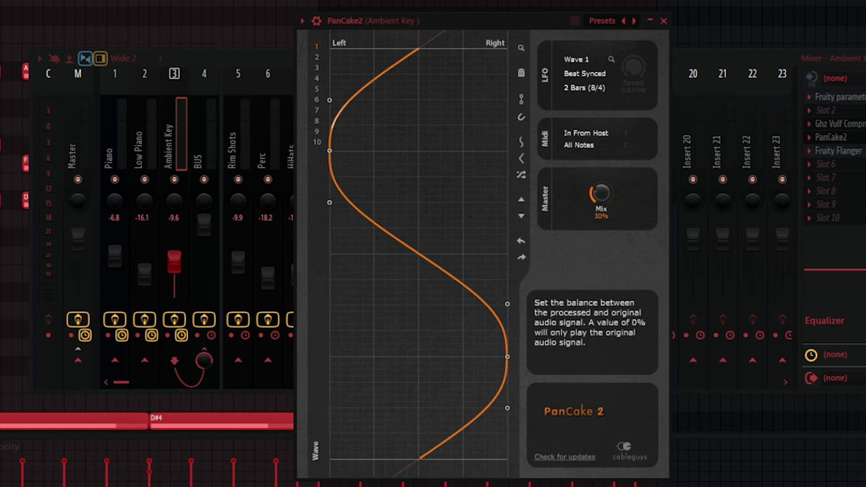
{"action": "left_click", "coordinate": [833, 150]}
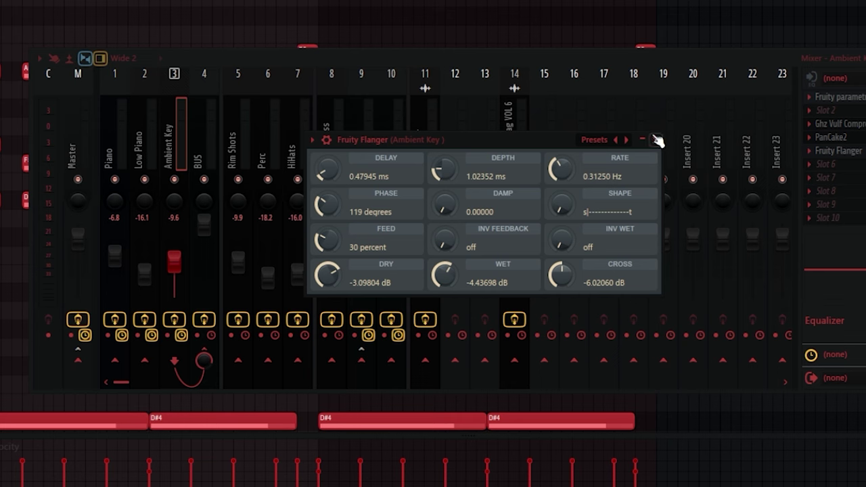
{"action": "left_click", "coordinate": [601, 139]}
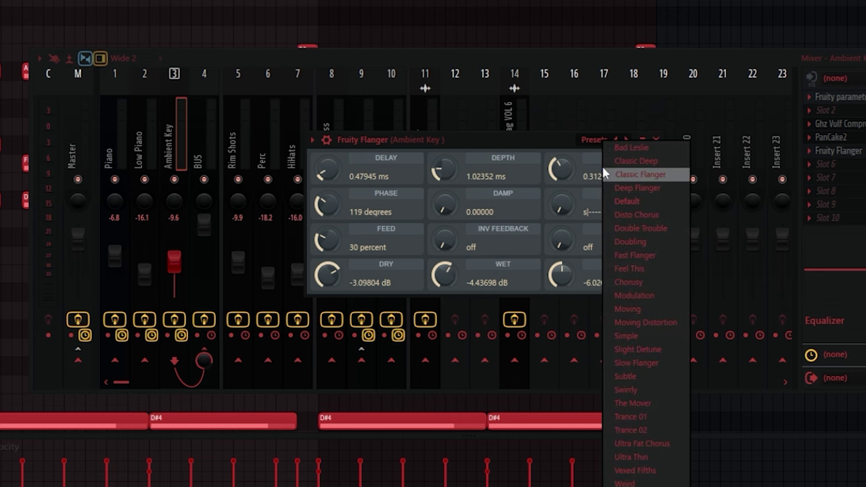
{"action": "left_click", "coordinate": [543, 138]}
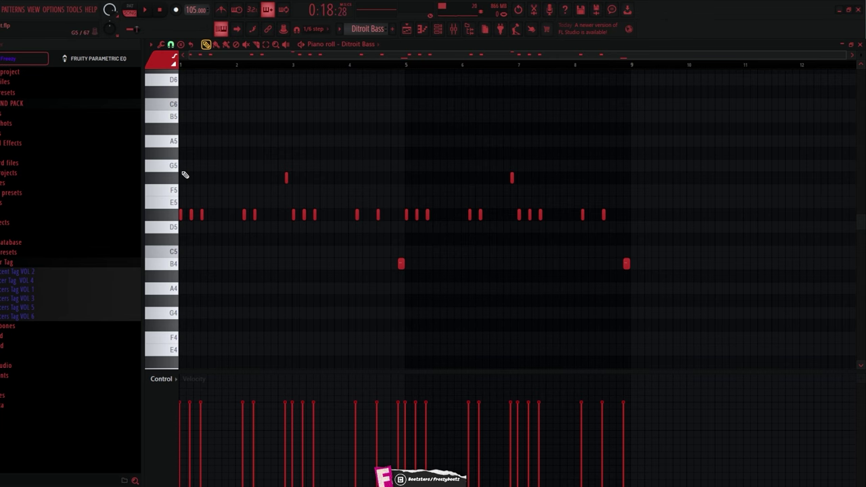
- Look over the Ditroit Bass notes and the playlist arrangement, and open the Rim Shots pattern in the piano roll
{"action": "scroll", "coordinate": [184, 175], "scroll_direction": "up", "scroll_amount": 3}
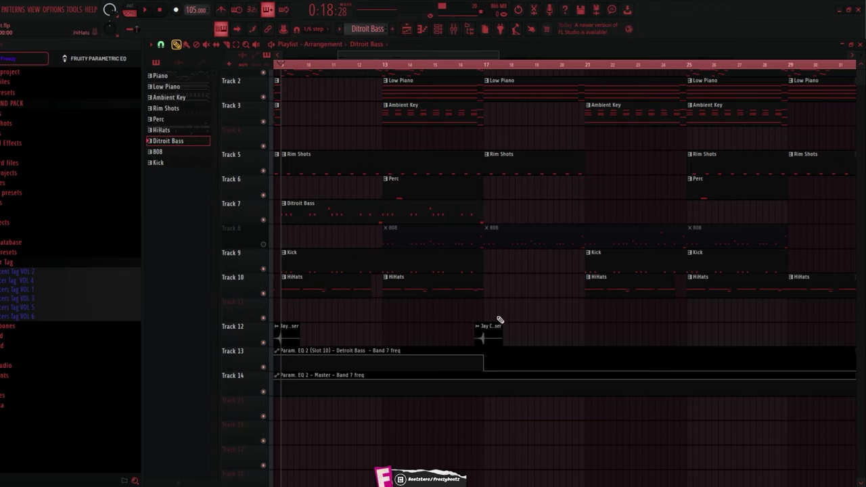
{"action": "scroll", "coordinate": [454, 224], "scroll_direction": "down", "scroll_amount": 1}
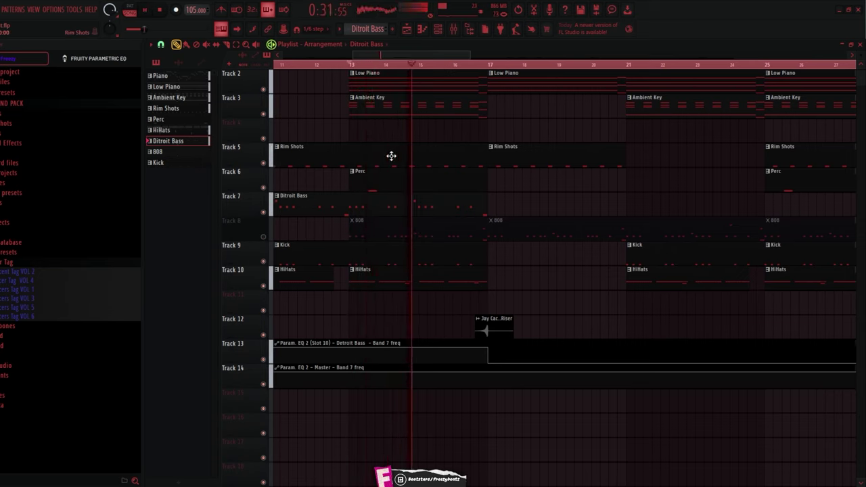
{"action": "double_click", "coordinate": [391, 156]}
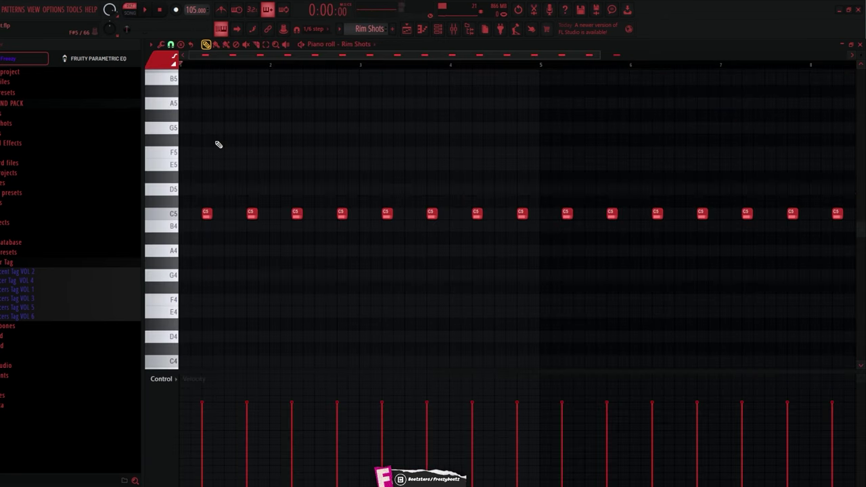
- Play through the Rim Shots, Ditroit Bass and Kick patterns in the piano roll to review their notes
{"action": "left_click", "coordinate": [176, 217]}
{"action": "key", "text": "space"}
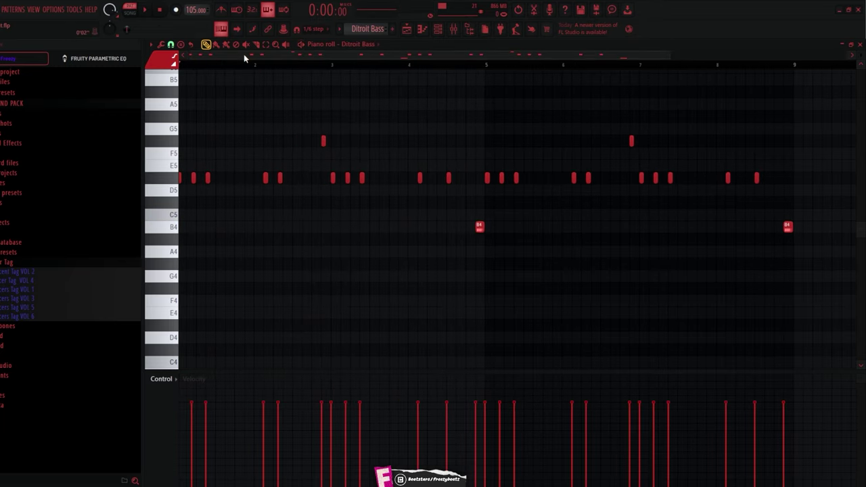
{"action": "key", "text": "space"}
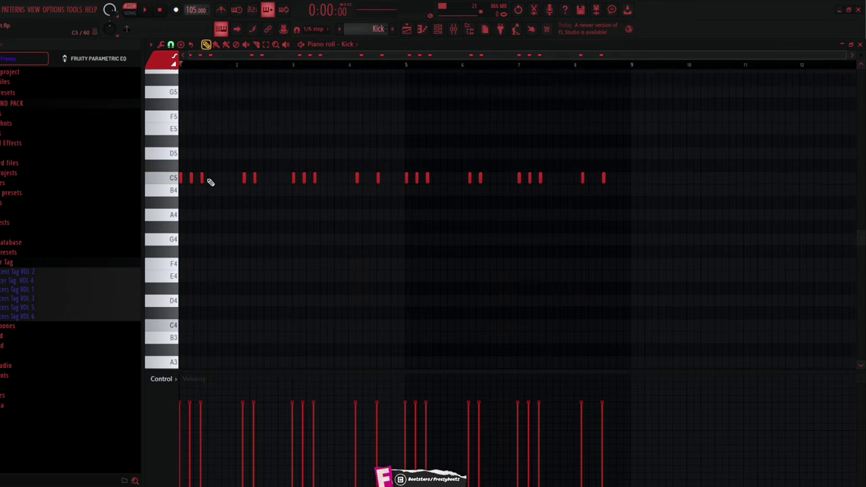
{"action": "key", "text": "space"}
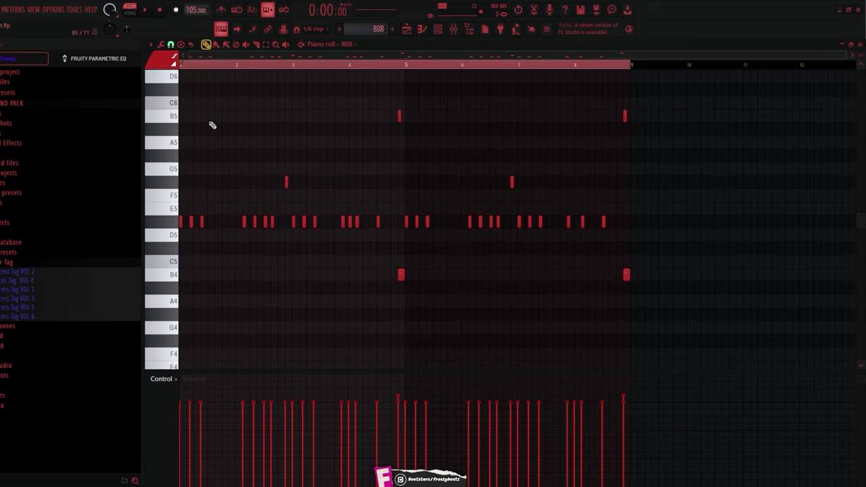
- Examine the 808 pattern in the piano roll, highlighting its run of D#5 notes across bars 2 to 4
{"action": "scroll", "coordinate": [244, 66], "scroll_direction": "up", "scroll_amount": 3}
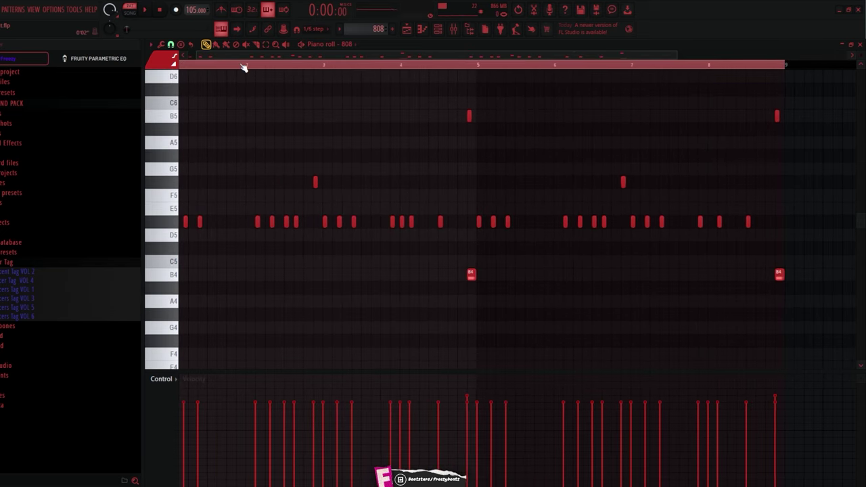
{"action": "left_click_drag", "start_coordinate": [266, 57], "coordinate": [79, 67]}
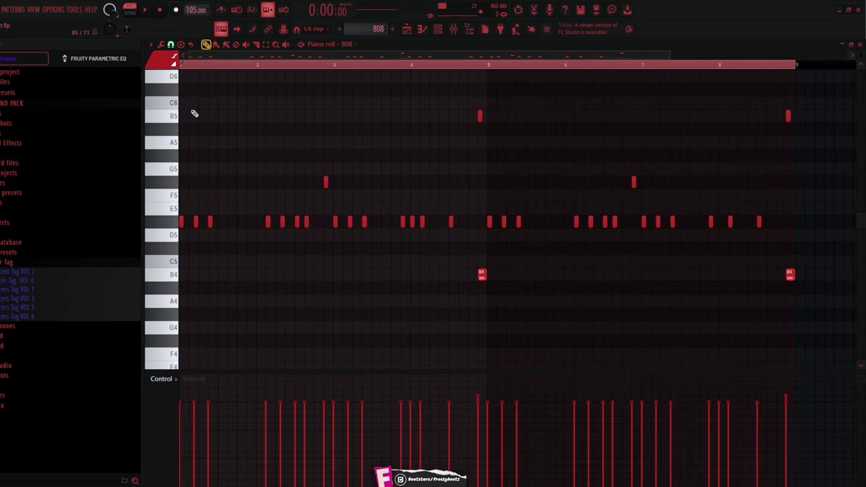
{"action": "scroll", "coordinate": [197, 113], "scroll_direction": "down", "scroll_amount": 2}
{"action": "key", "text": "e"}
{"action": "left_click_drag", "start_coordinate": [226, 163], "coordinate": [189, 197]}
{"action": "left_click", "coordinate": [189, 198]}
{"action": "left_click_drag", "start_coordinate": [257, 181], "coordinate": [466, 193]}
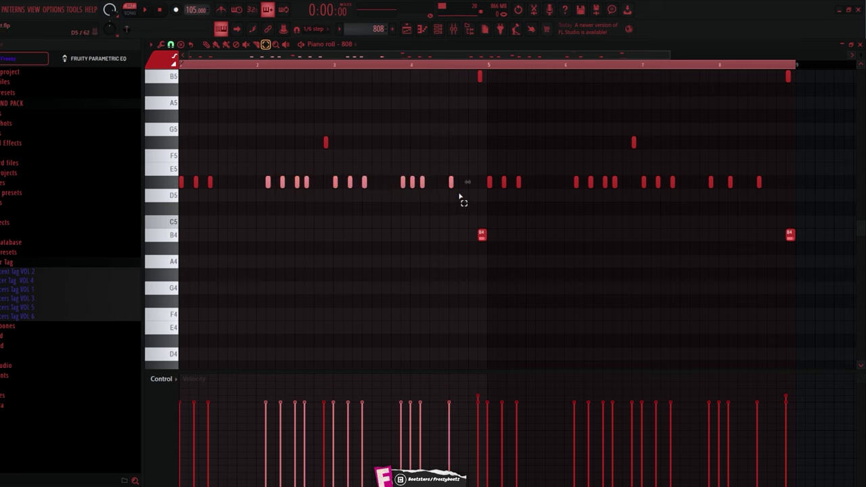
{"action": "left_click", "coordinate": [460, 195]}
- Return to the draw tool with the whole 808 pattern in view and play it back
{"action": "scroll", "coordinate": [292, 171], "scroll_direction": "down", "scroll_amount": 2}
{"action": "left_click", "coordinate": [206, 44]}
{"action": "scroll", "coordinate": [326, 193], "scroll_direction": "up", "scroll_amount": 1}
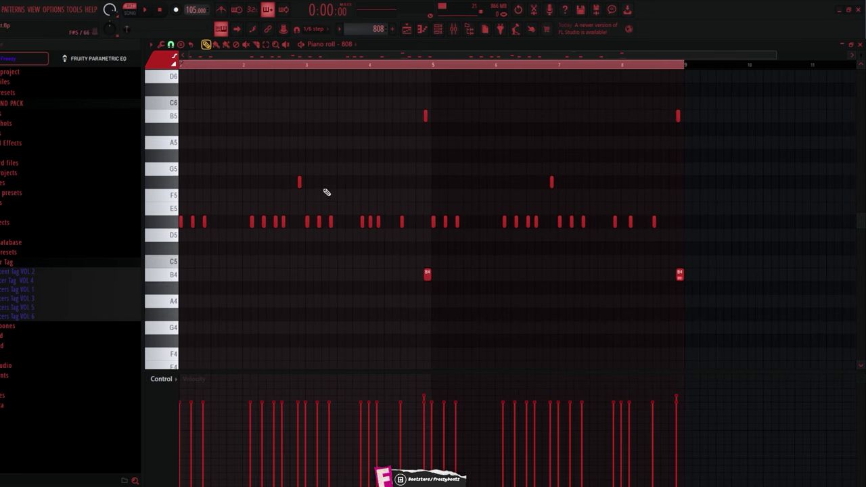
{"action": "key", "text": "space"}
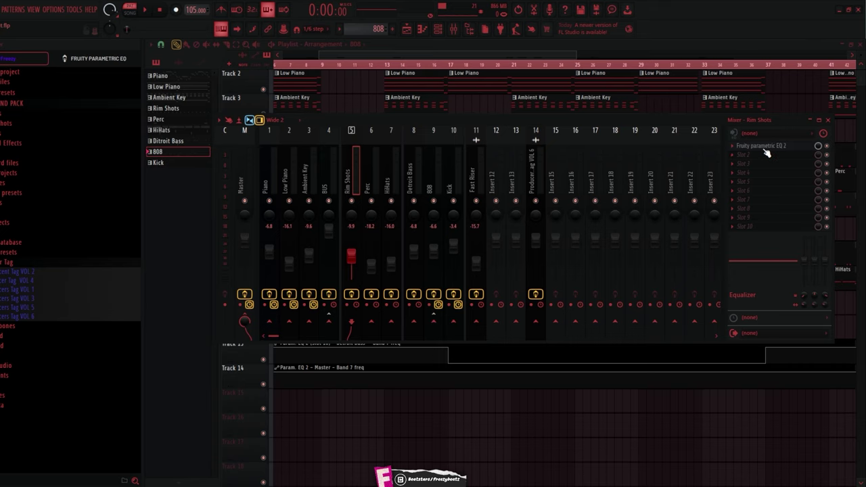
- Review the Rim Shots channel's Fruity Parametric EQ 2 and the Perc channel's Fruity Delay 2 and Fruity Parametric EQ 2
{"action": "left_click", "coordinate": [763, 150]}
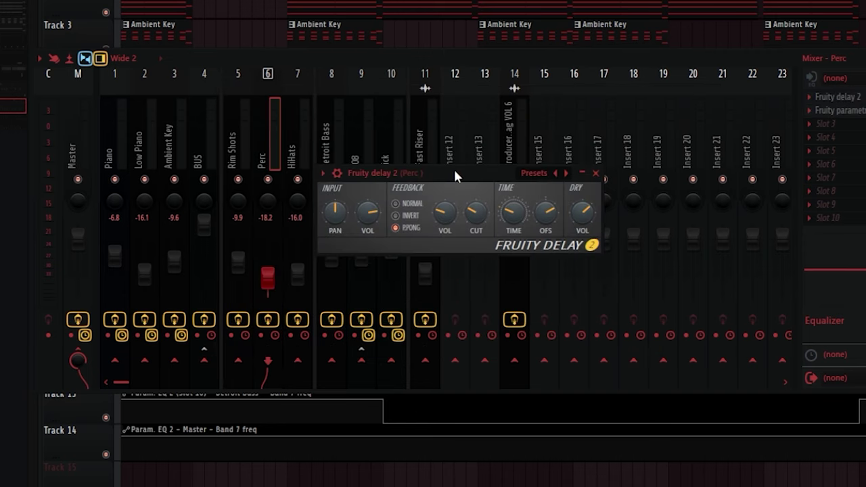
{"action": "left_click", "coordinate": [842, 98]}
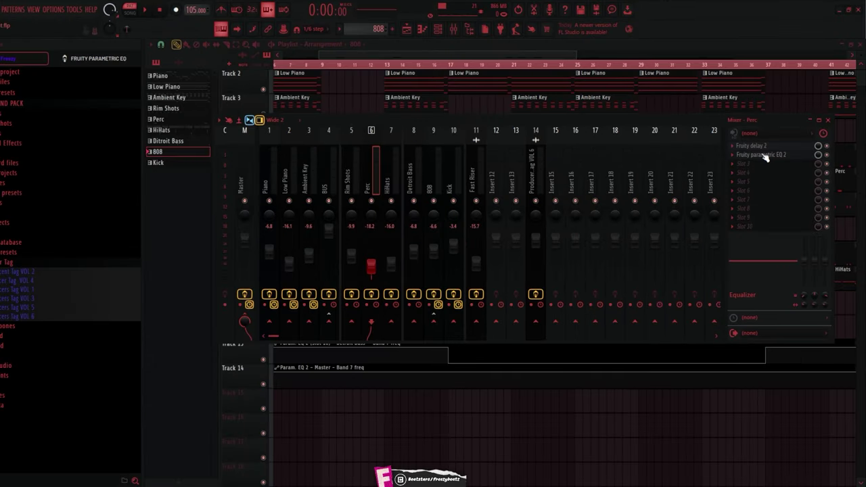
{"action": "left_click", "coordinate": [765, 156]}
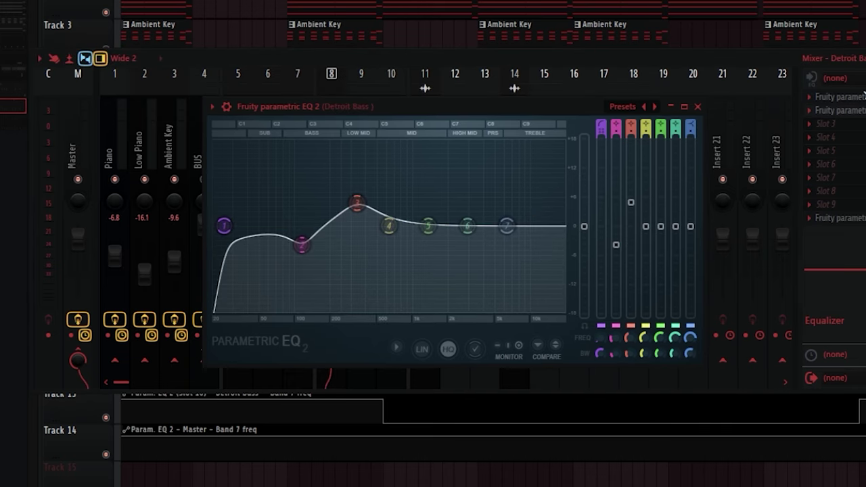
- Lower band 1 of the Detroit Bass channel's first Fruity Parametric EQ 2 to the bottom of the frequency range, and open the channel's second EQ
{"action": "left_click_drag", "start_coordinate": [224, 226], "coordinate": [213, 226]}
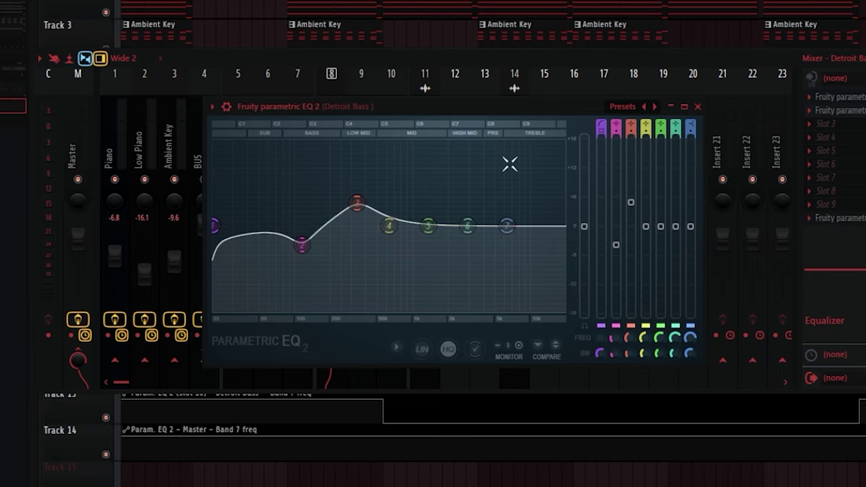
{"action": "left_click", "coordinate": [828, 111]}
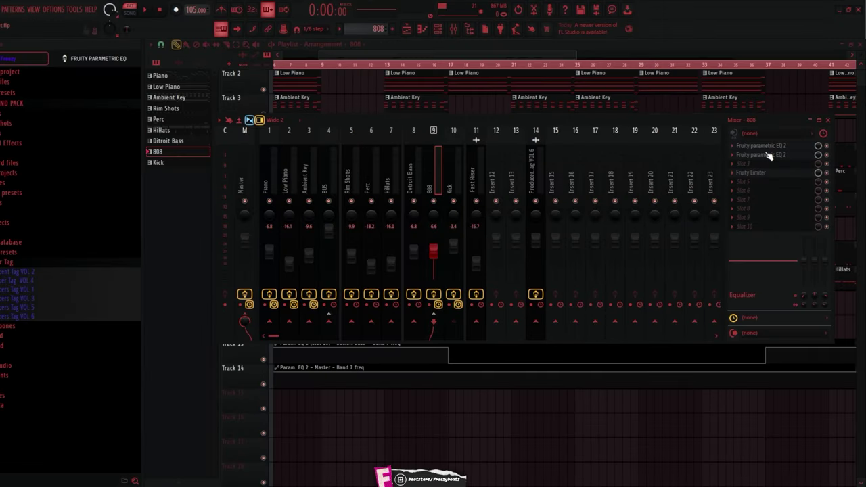
- Review the 808 channel's two Fruity Parametric EQ 2 curves and its Fruity Limiter compressor settings
{"action": "left_click", "coordinate": [767, 146]}
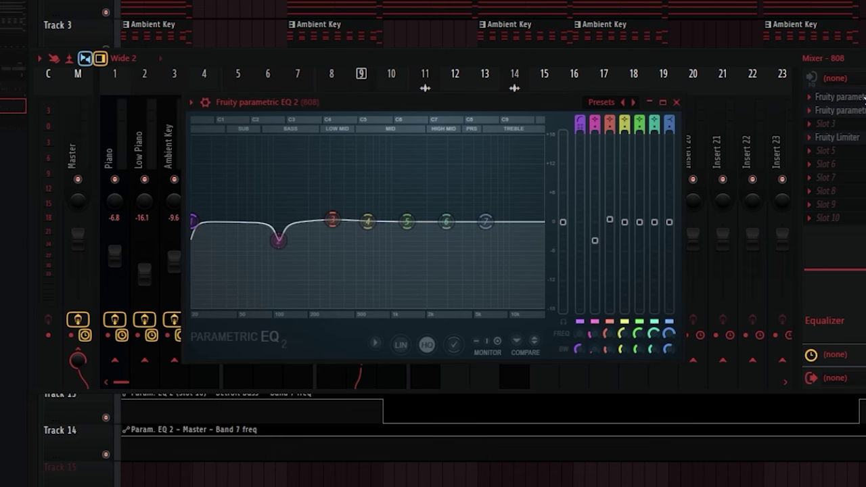
{"action": "left_click", "coordinate": [278, 239]}
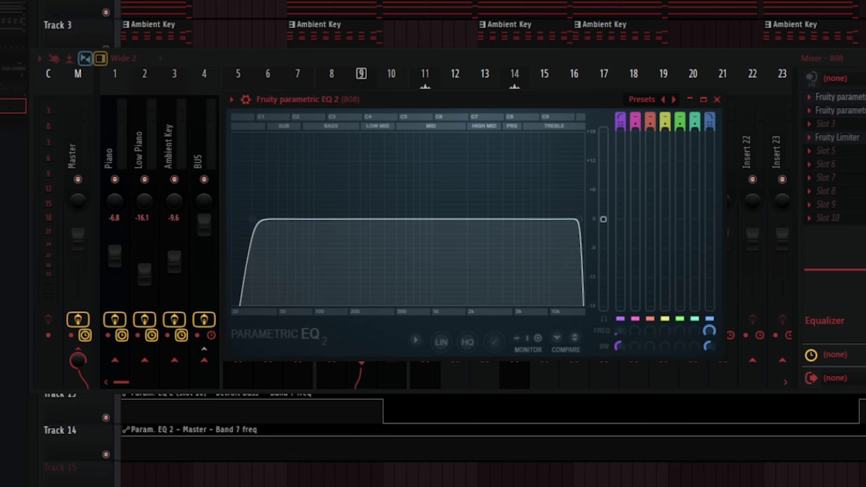
{"action": "left_click", "coordinate": [846, 138]}
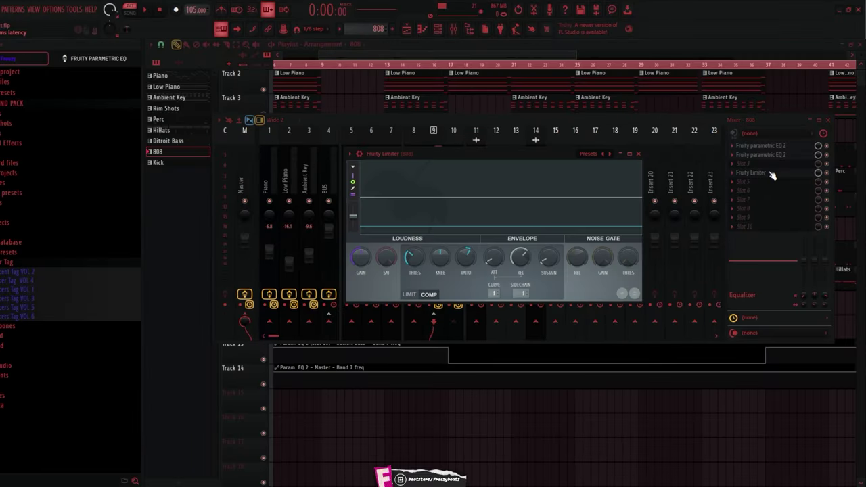
{"action": "left_click", "coordinate": [772, 175]}
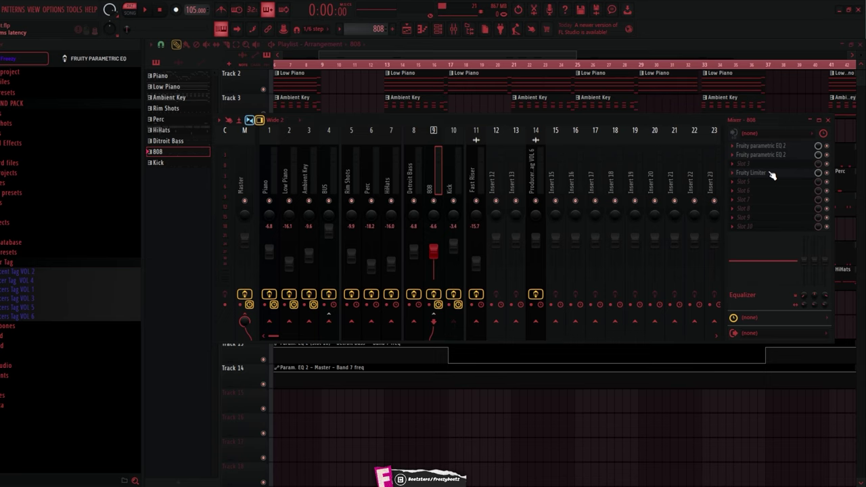
- Inspect band 2 of the first Fruity Parametric EQ 2 on the Kick mixer channel
{"action": "left_click", "coordinate": [452, 177]}
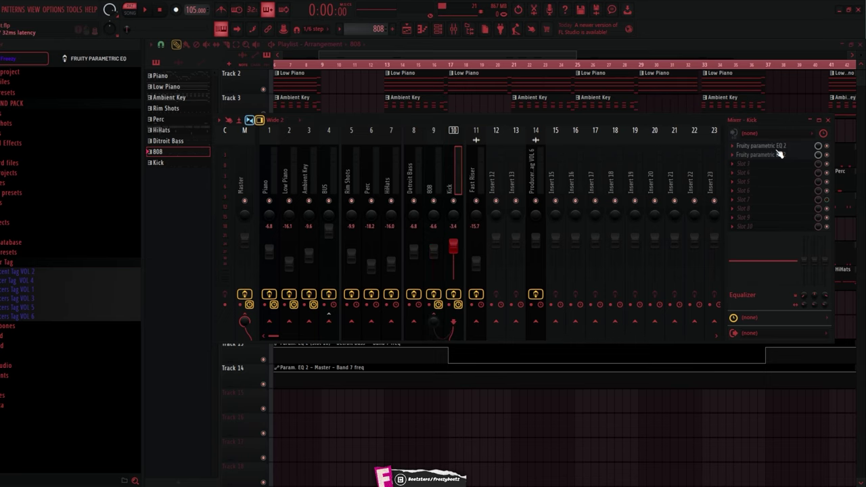
{"action": "left_click", "coordinate": [778, 147]}
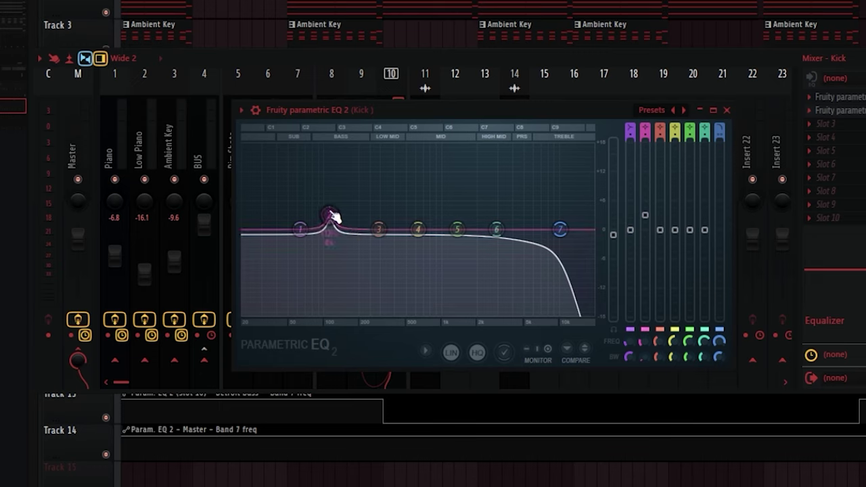
{"action": "left_click", "coordinate": [332, 213]}
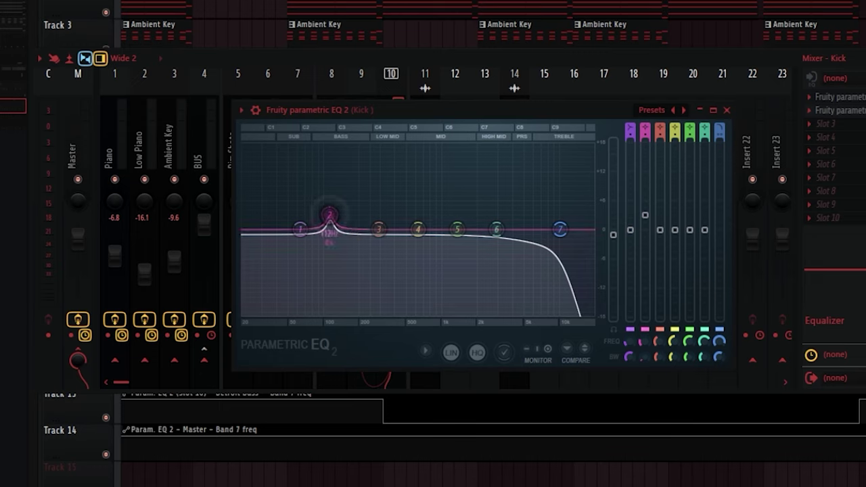